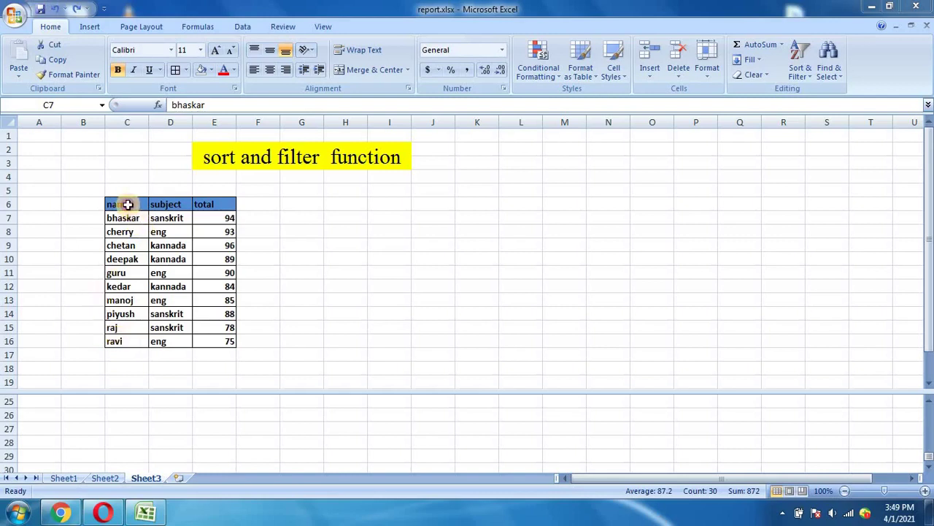
- Sort the table by the name column in descending order, Z to A
{"action": "left_click", "coordinate": [331, 257]}
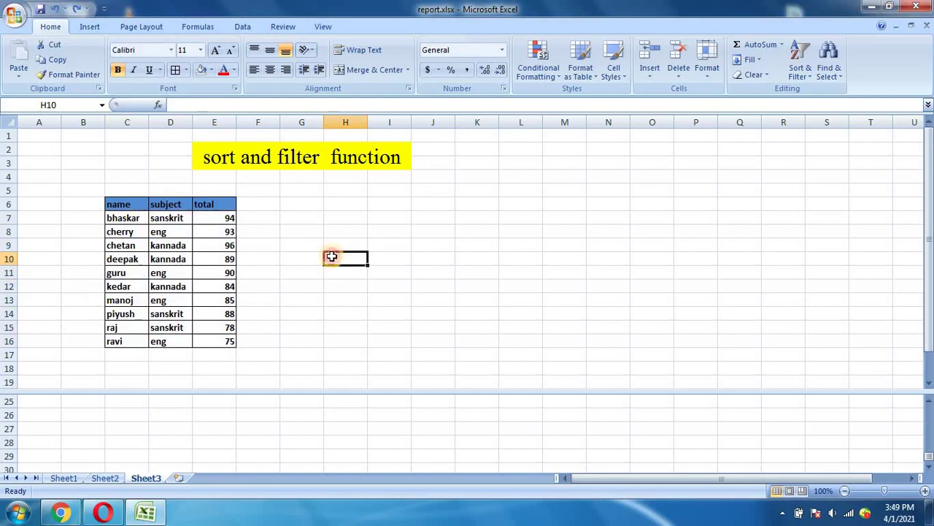
{"action": "left_click", "coordinate": [129, 207]}
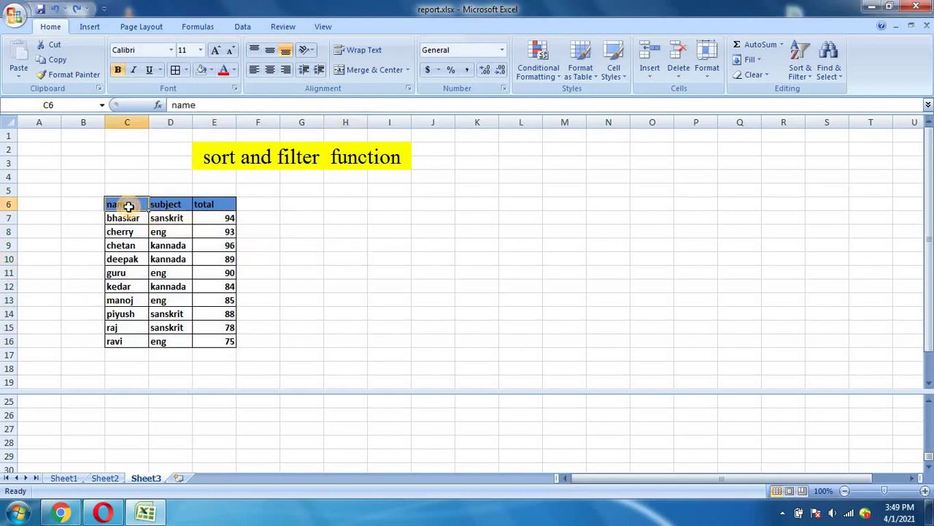
{"action": "left_click", "coordinate": [801, 71]}
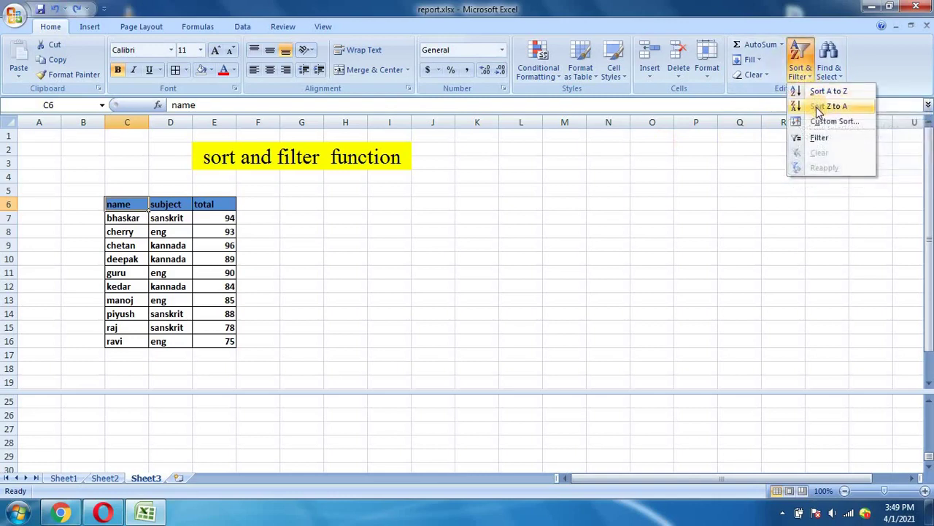
{"action": "left_click", "coordinate": [818, 107]}
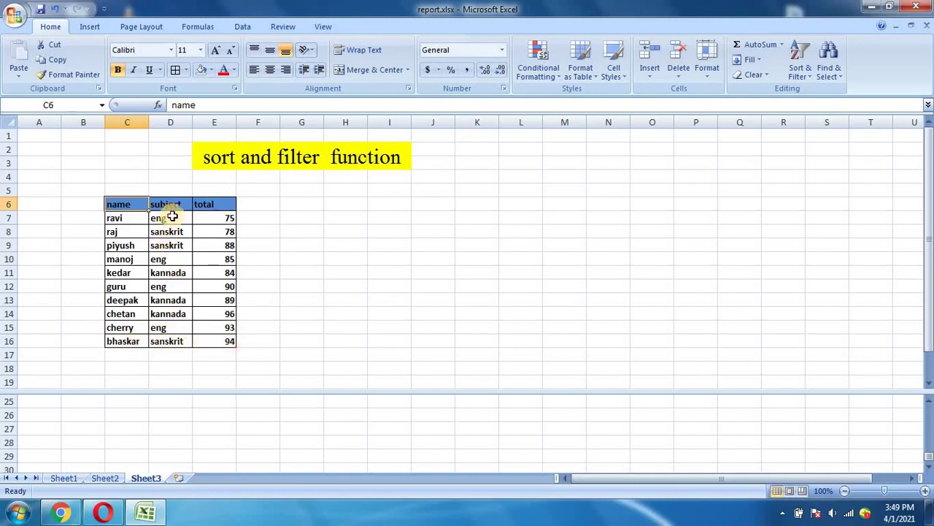
- Sort the table by the subject column in ascending order, A to Z
{"action": "left_click", "coordinate": [174, 205]}
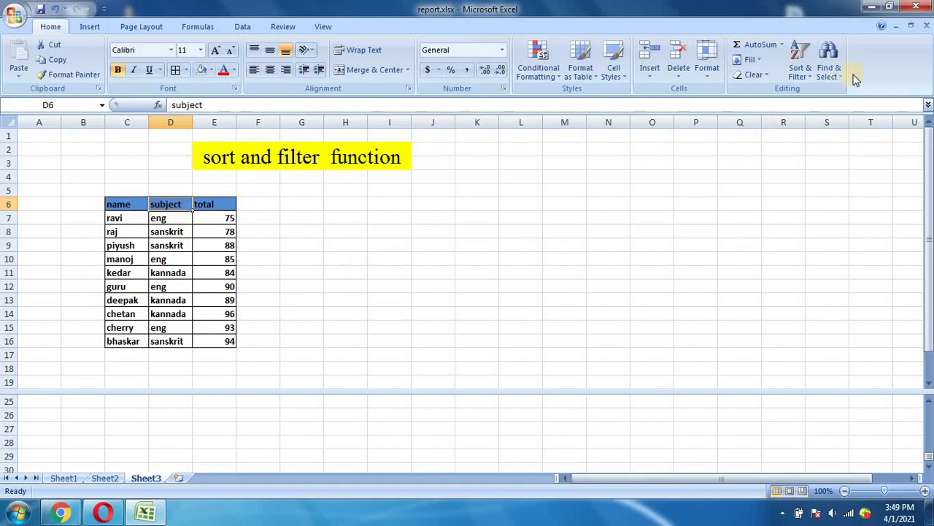
{"action": "left_click", "coordinate": [808, 76]}
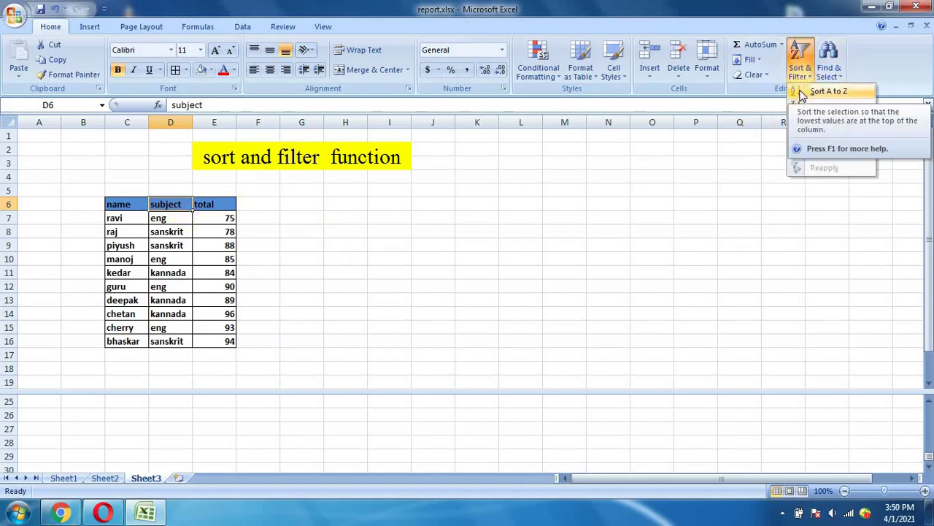
{"action": "left_click", "coordinate": [825, 91]}
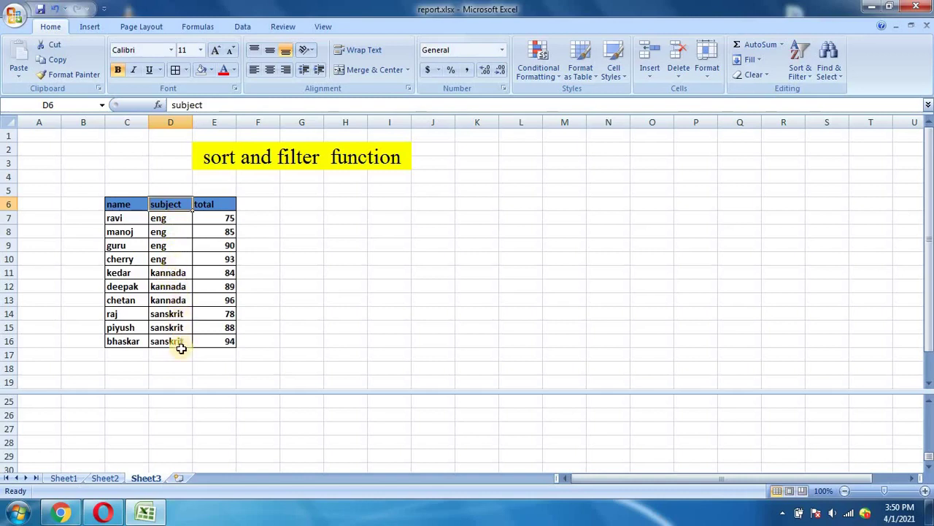
- Sort the table by the total column in ascending order, lowest values first
{"action": "left_click", "coordinate": [222, 208]}
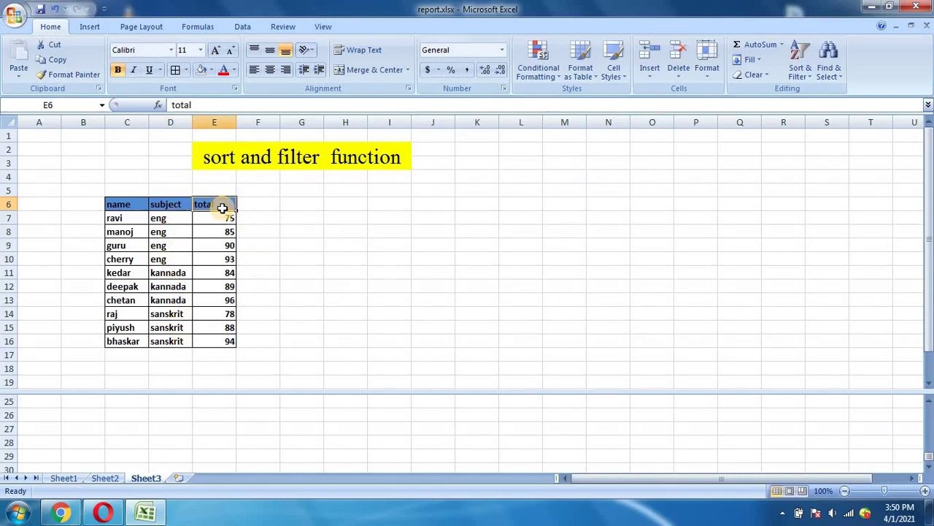
{"action": "left_click", "coordinate": [808, 79]}
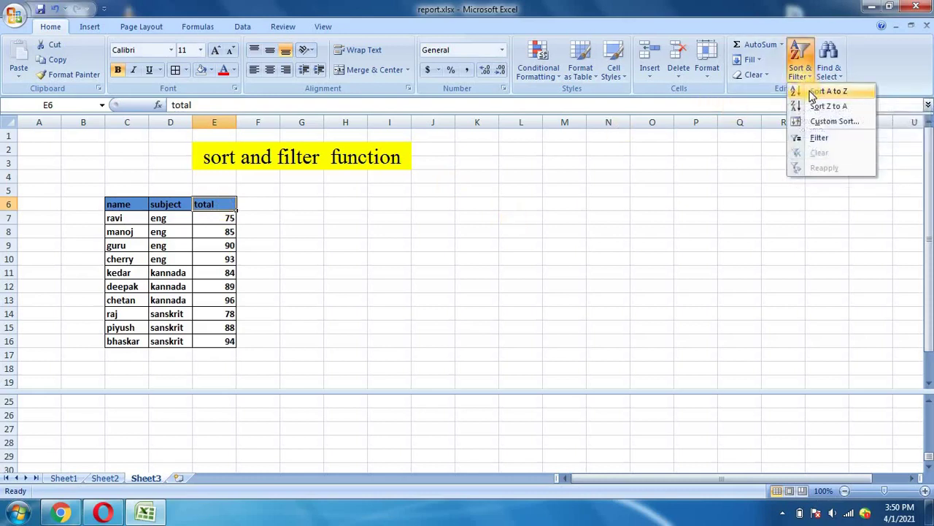
{"action": "left_click", "coordinate": [813, 93]}
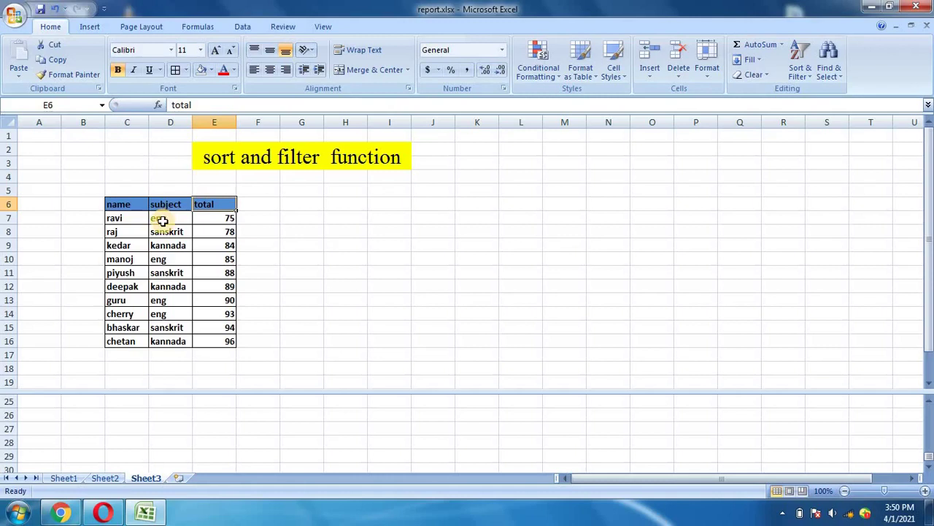
- Fill the four "eng" cells in the subject column (D7, D10, D13 and D14) with standard red
{"action": "left_click", "coordinate": [162, 220]}
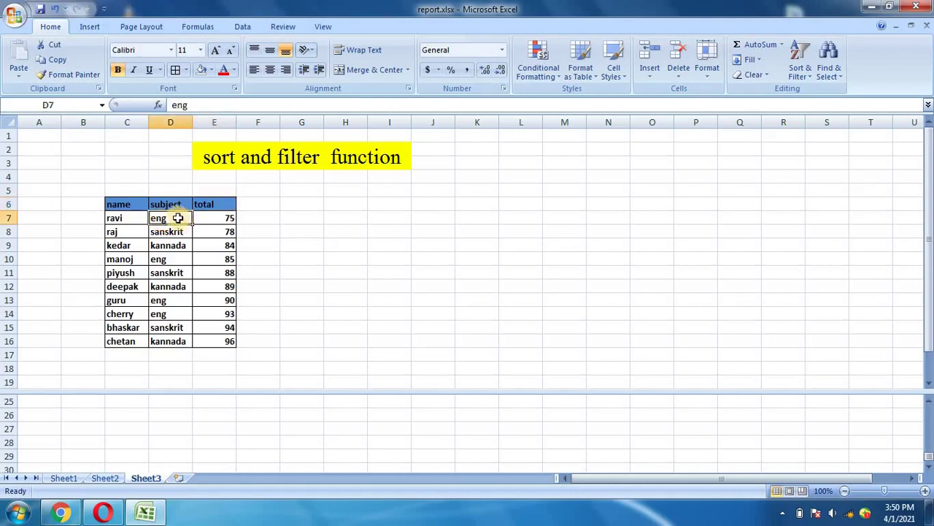
{"action": "left_click", "coordinate": [210, 71]}
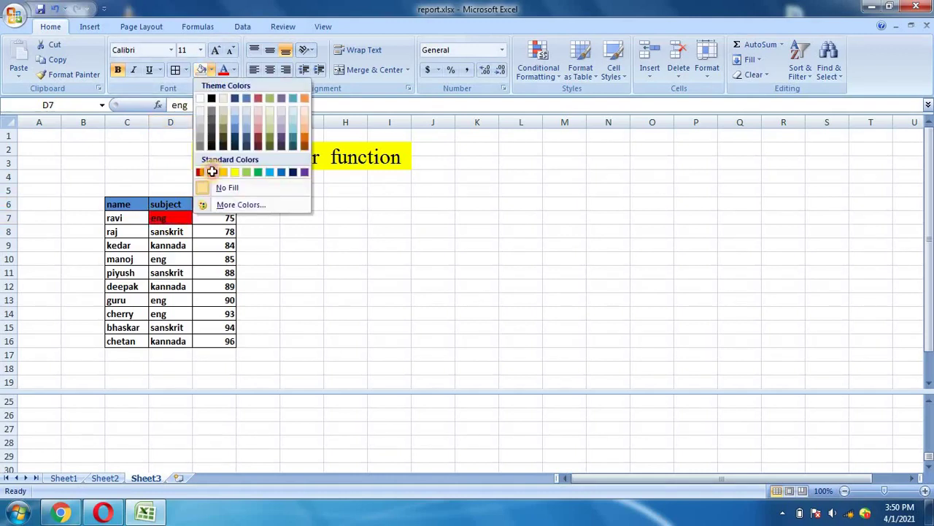
{"action": "left_click", "coordinate": [212, 171]}
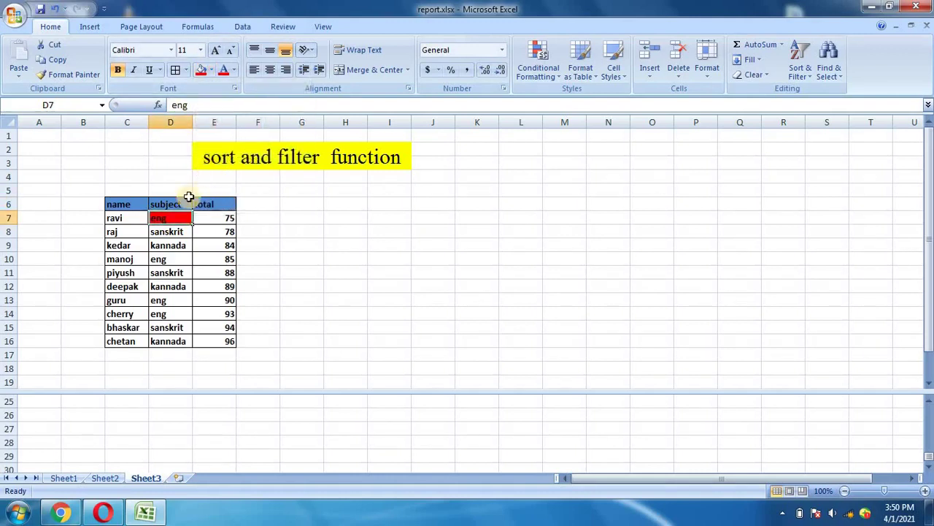
{"action": "left_click", "coordinate": [170, 262]}
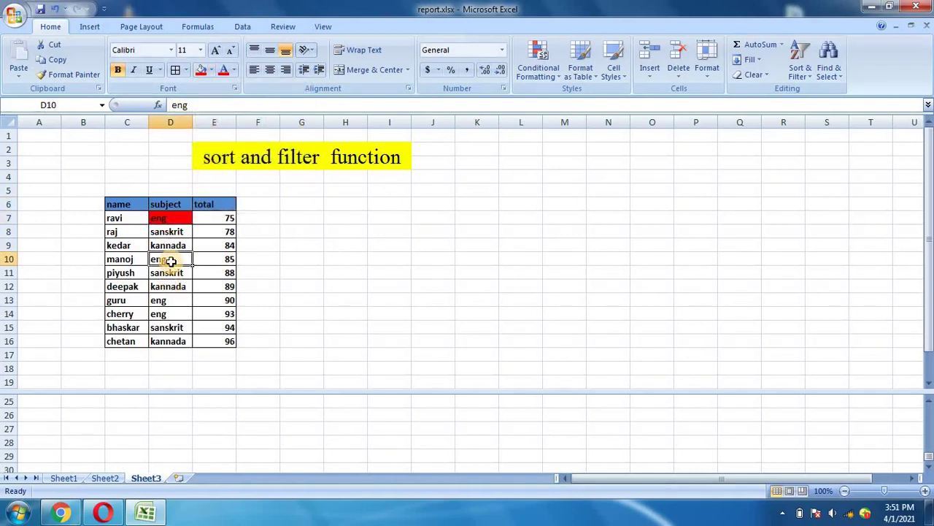
{"action": "left_click", "coordinate": [203, 72]}
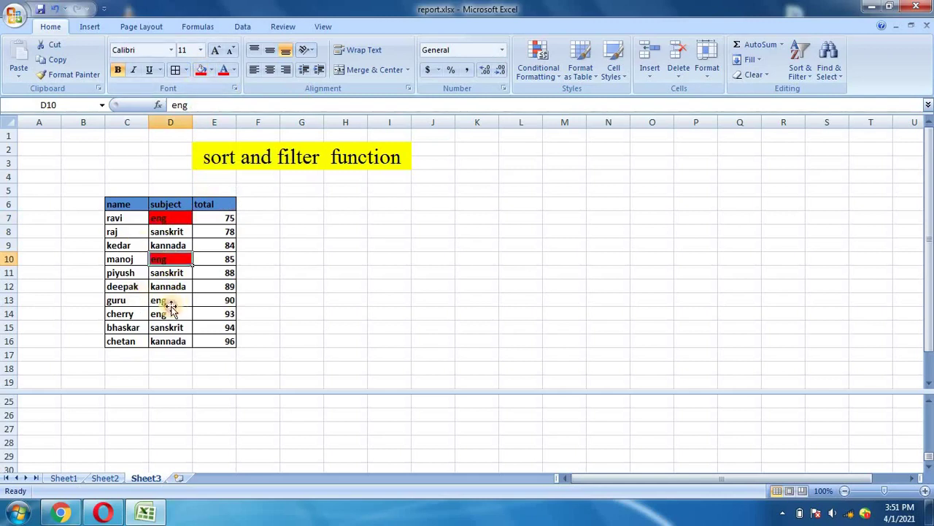
{"action": "left_click", "coordinate": [170, 301]}
{"action": "left_click", "coordinate": [202, 72]}
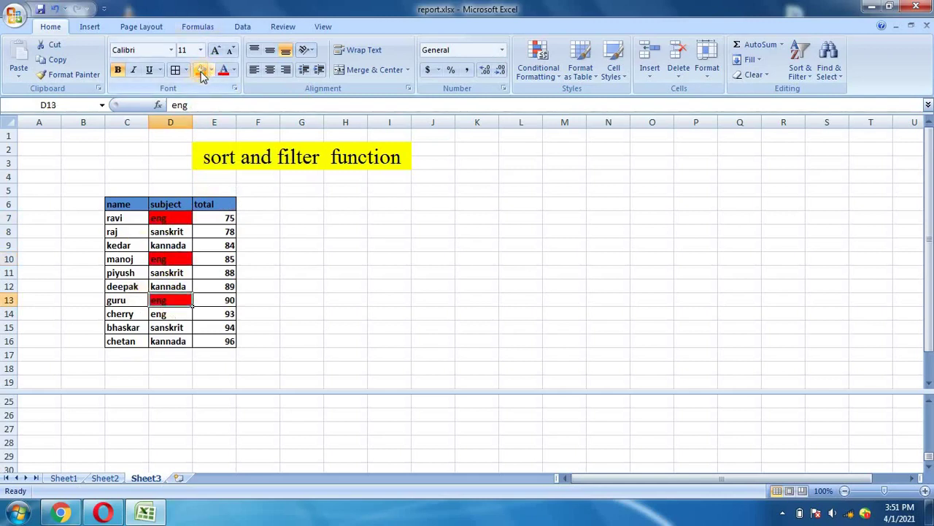
{"action": "left_click", "coordinate": [183, 316]}
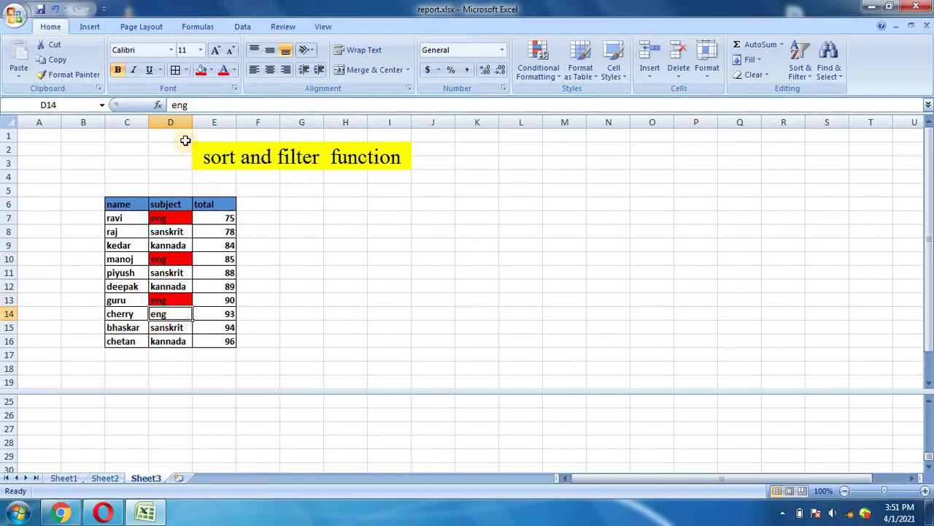
{"action": "left_click", "coordinate": [203, 72]}
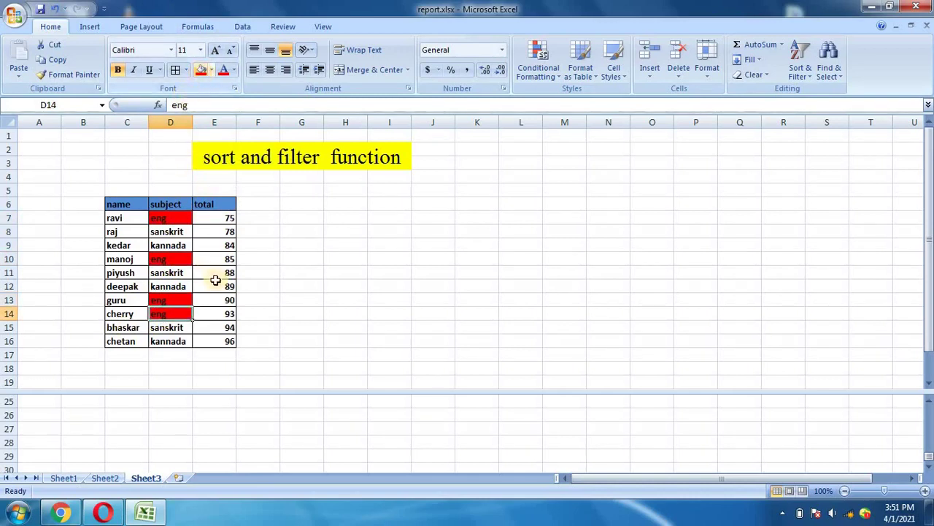
- Fill the three "sanskrit" cells in the subject column (D8, D11 and D15) with standard orange
{"action": "left_click", "coordinate": [159, 234]}
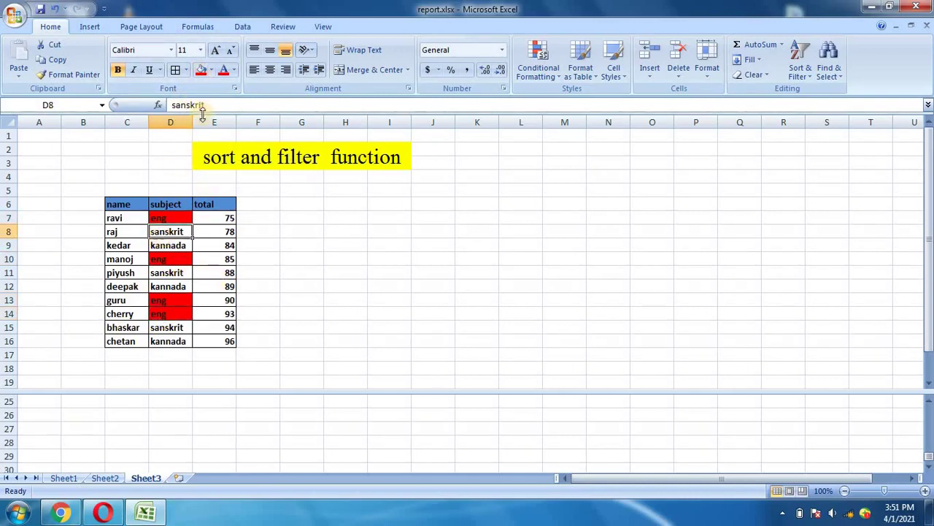
{"action": "left_click", "coordinate": [211, 71]}
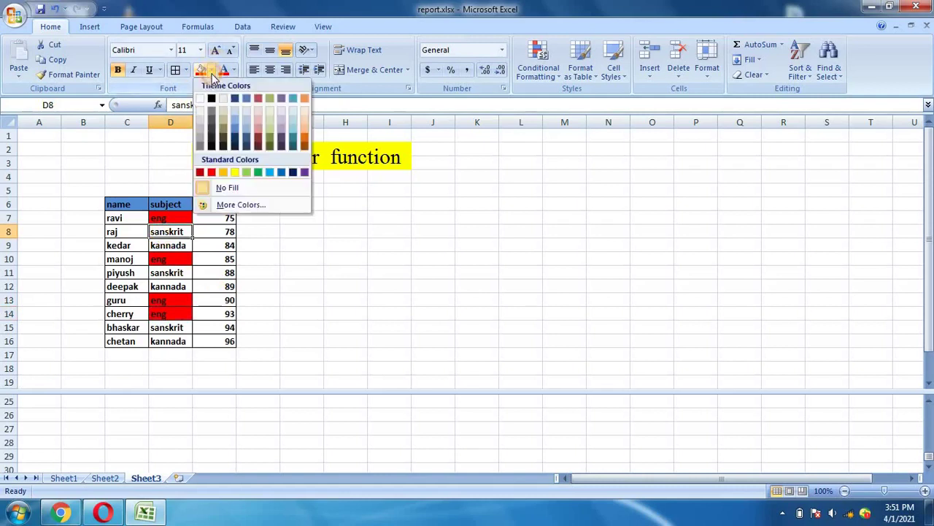
{"action": "left_click", "coordinate": [223, 172]}
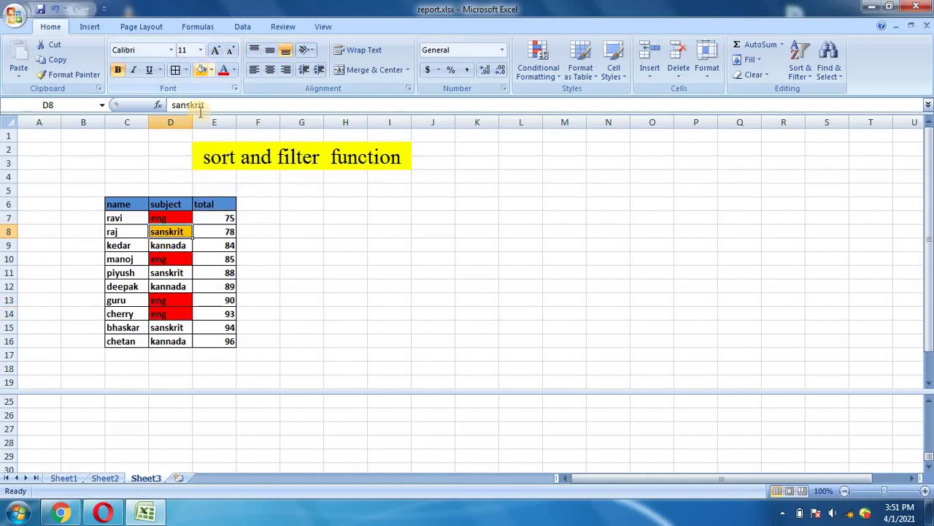
{"action": "left_click", "coordinate": [166, 273]}
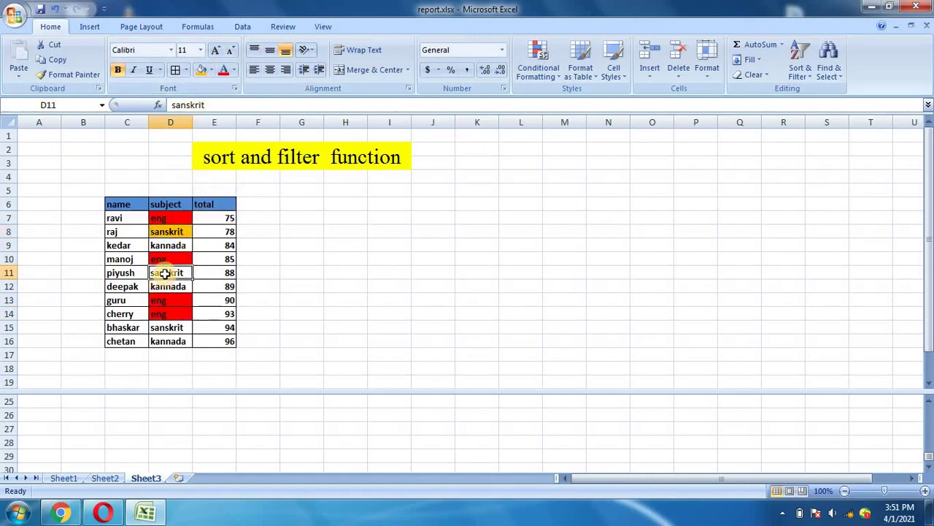
{"action": "left_click", "coordinate": [201, 71]}
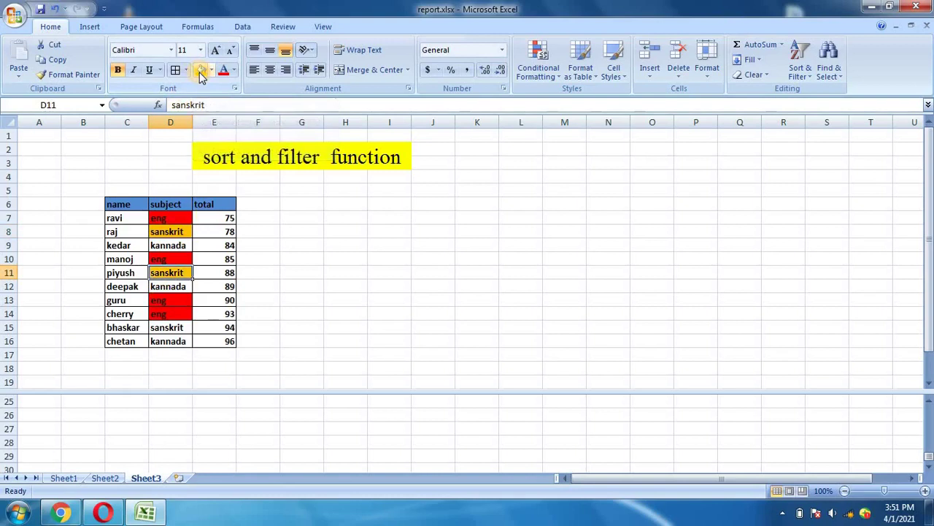
{"action": "left_click", "coordinate": [167, 330]}
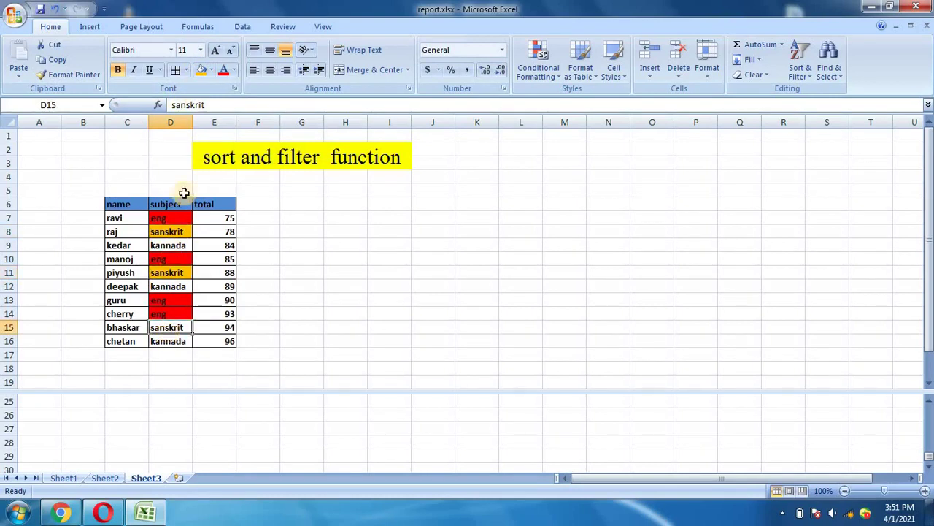
{"action": "left_click", "coordinate": [202, 71]}
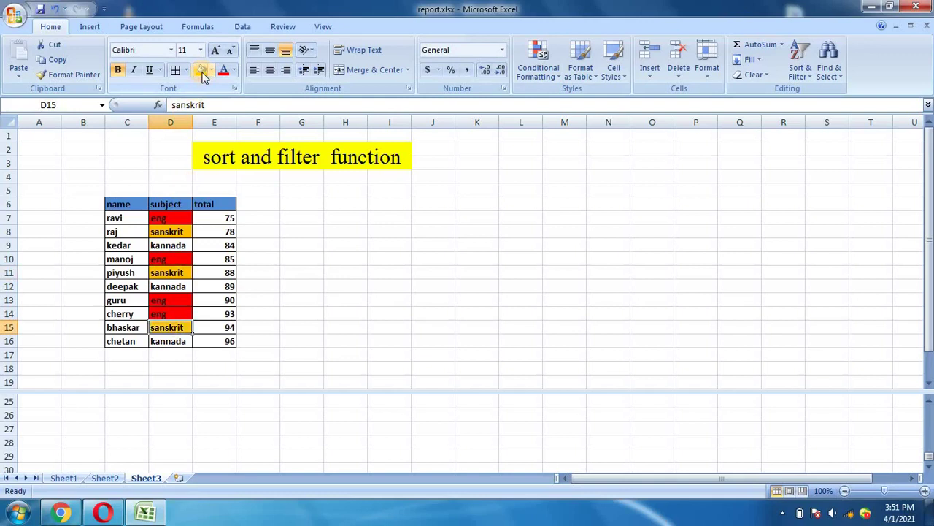
- Fill the three "kannada" cells in the subject column (D9, D12 and D16) with standard light green
{"action": "left_click", "coordinate": [173, 245]}
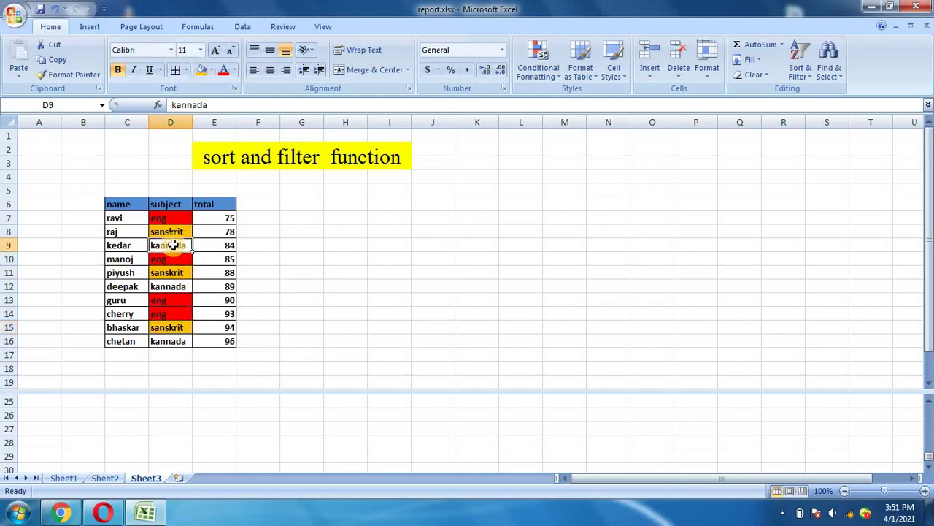
{"action": "left_click", "coordinate": [211, 72]}
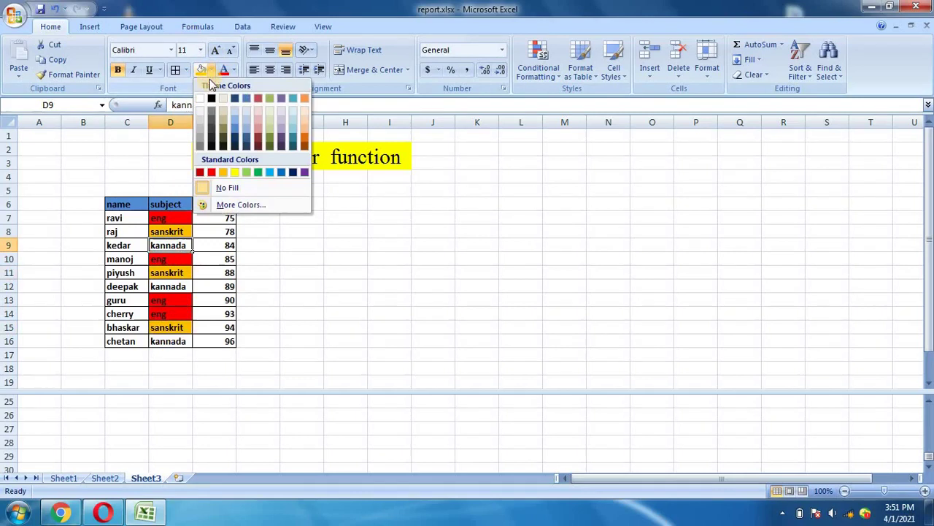
{"action": "left_click", "coordinate": [245, 173]}
{"action": "left_click", "coordinate": [173, 288]}
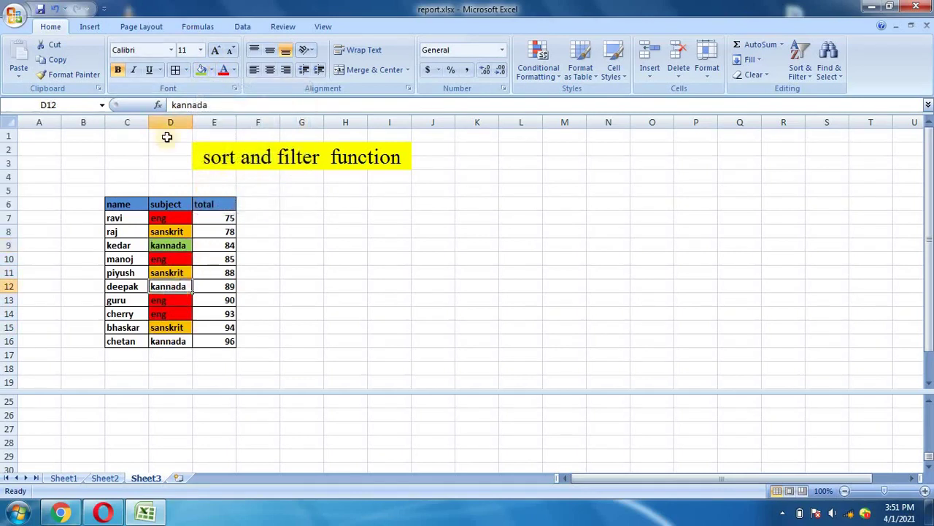
{"action": "left_click", "coordinate": [200, 71]}
{"action": "left_click", "coordinate": [172, 344]}
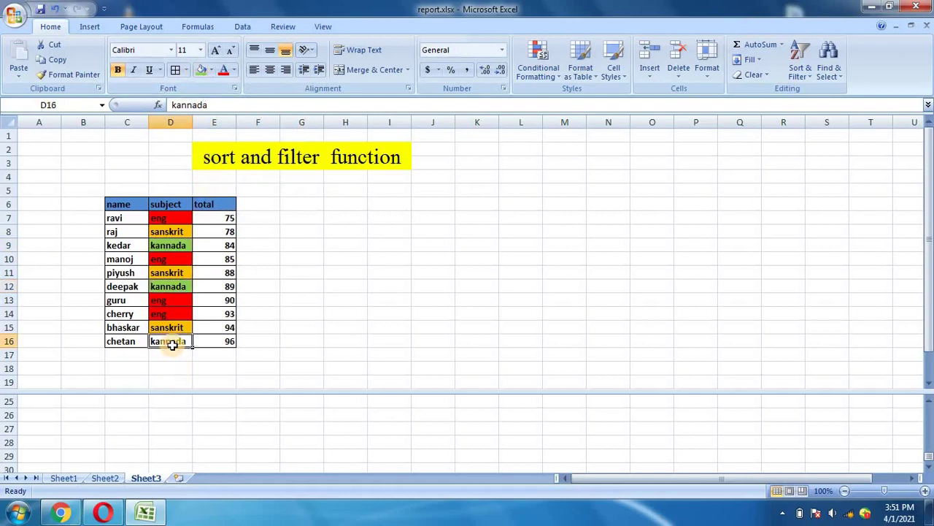
{"action": "left_click", "coordinate": [201, 70]}
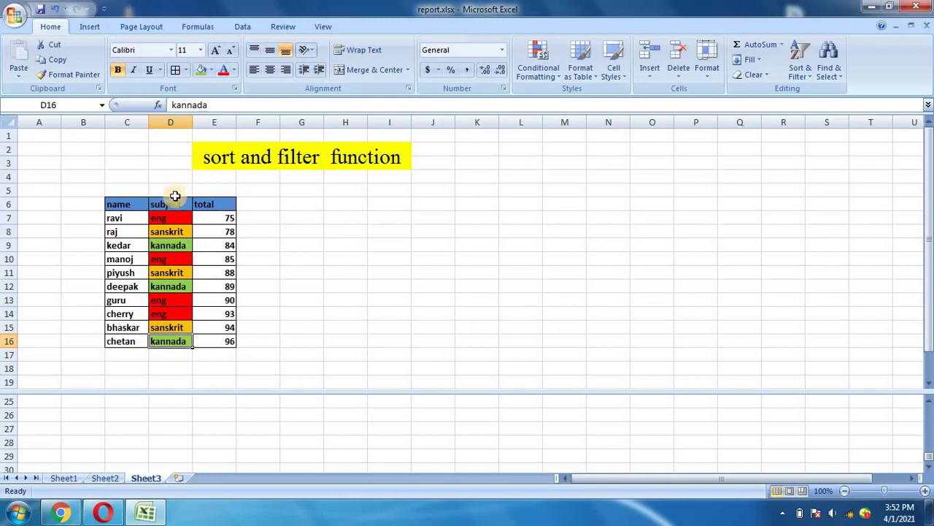
- Custom sort the table by the subject column on cell color, with orange on top
{"action": "left_click", "coordinate": [307, 260]}
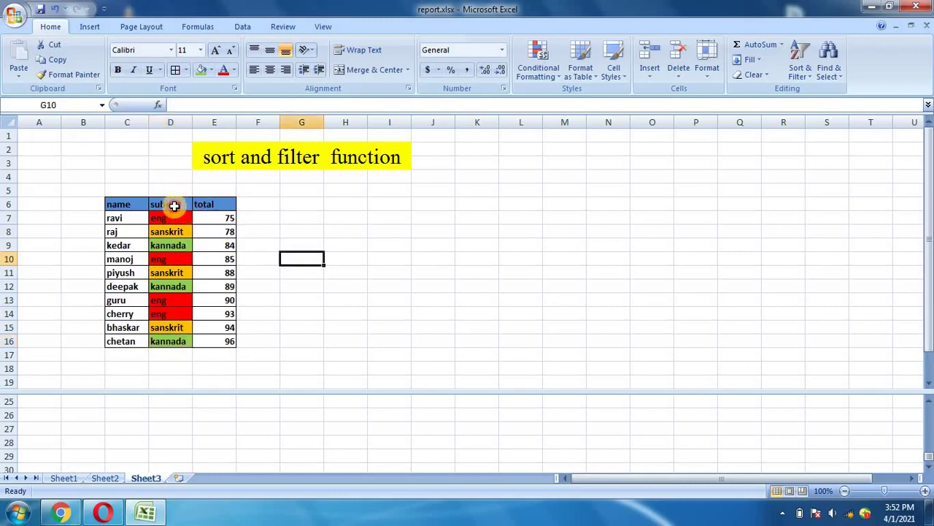
{"action": "left_click", "coordinate": [174, 206]}
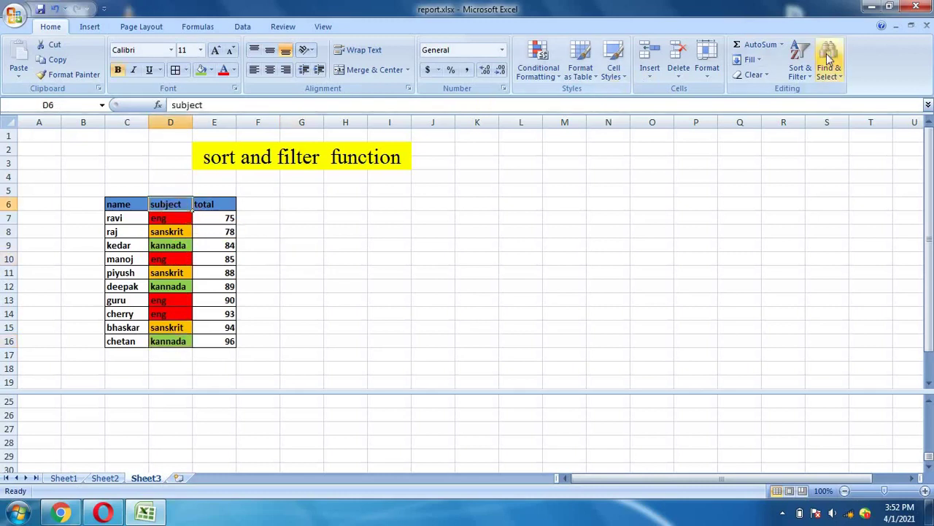
{"action": "left_click", "coordinate": [812, 80]}
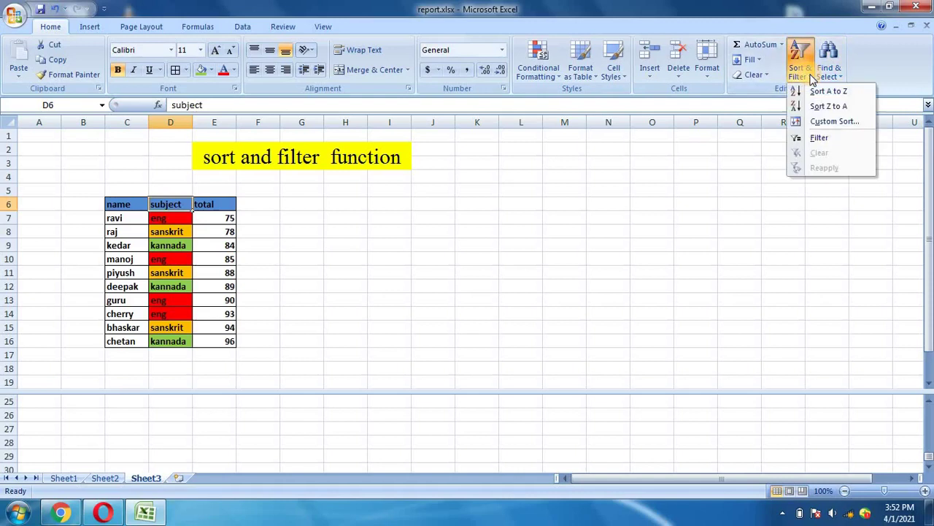
{"action": "left_click", "coordinate": [832, 123]}
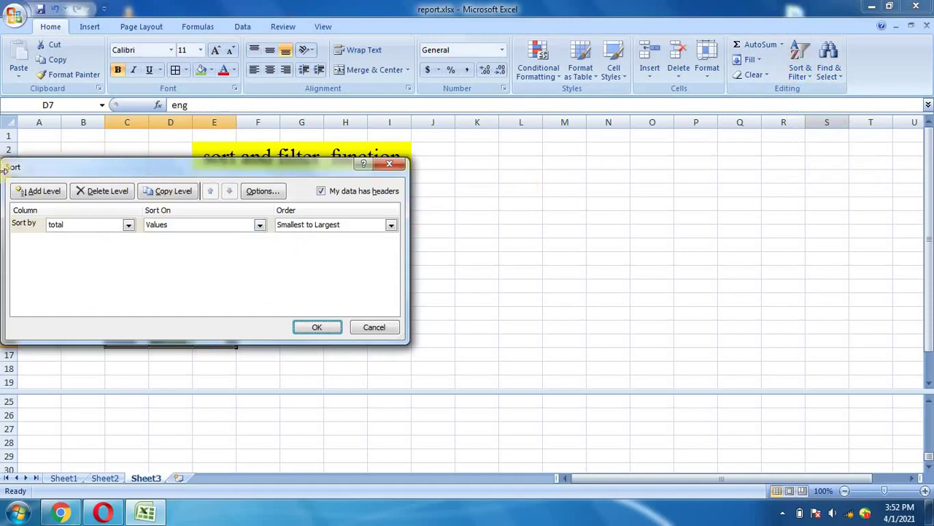
{"action": "left_click", "coordinate": [129, 225]}
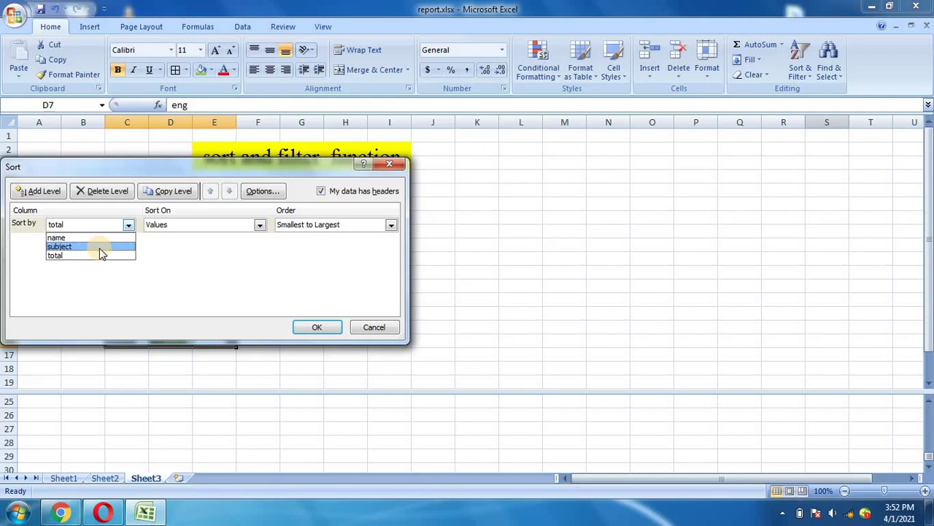
{"action": "left_click", "coordinate": [100, 247]}
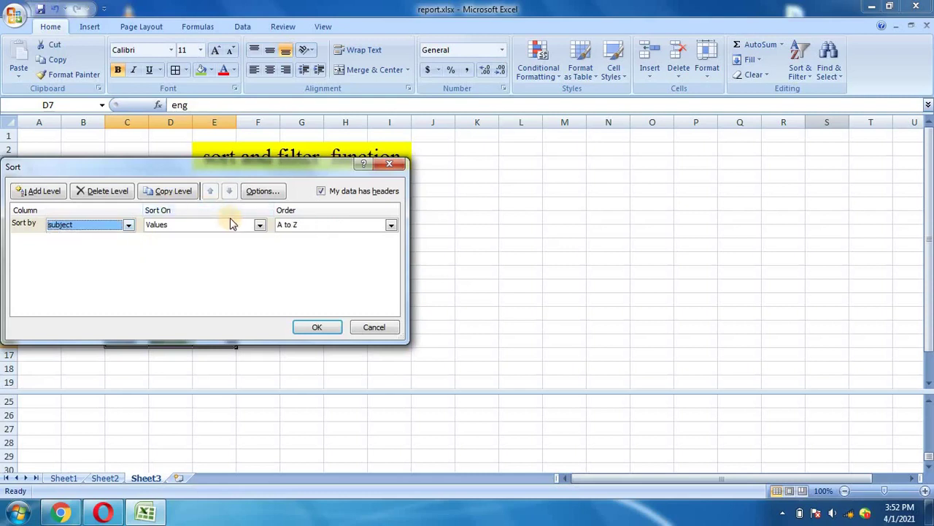
{"action": "left_click", "coordinate": [259, 227]}
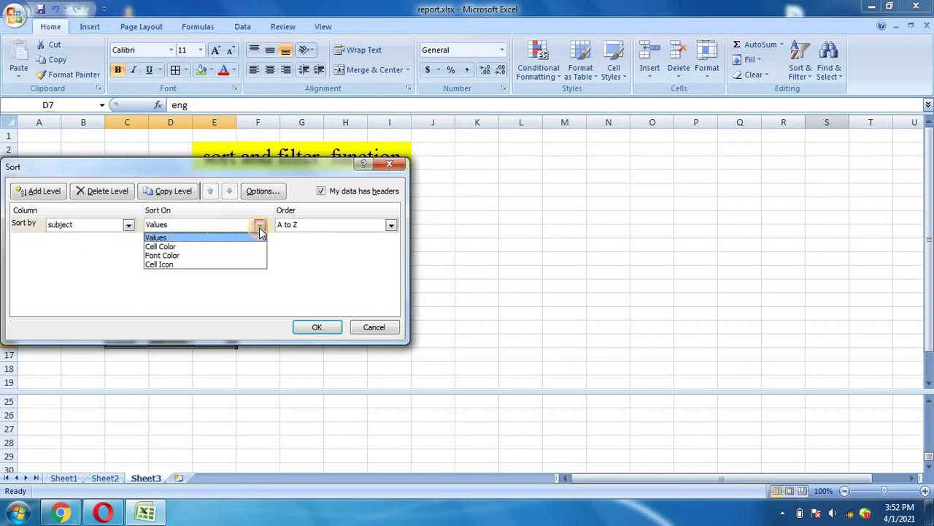
{"action": "left_click", "coordinate": [227, 248]}
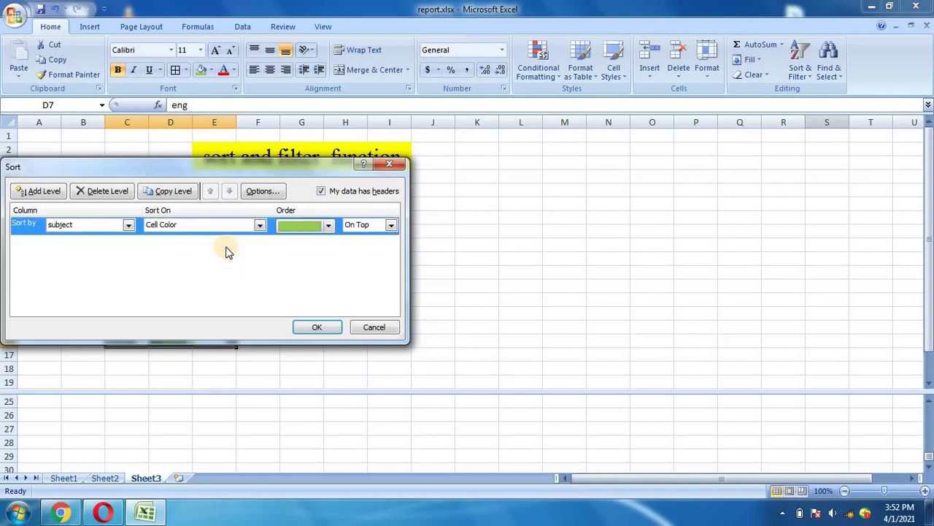
{"action": "left_click", "coordinate": [326, 225]}
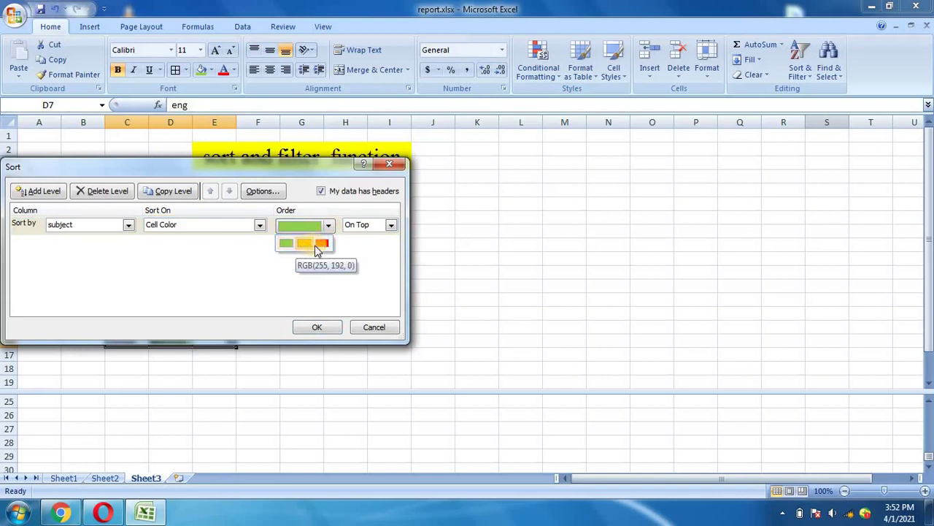
{"action": "left_click", "coordinate": [305, 244]}
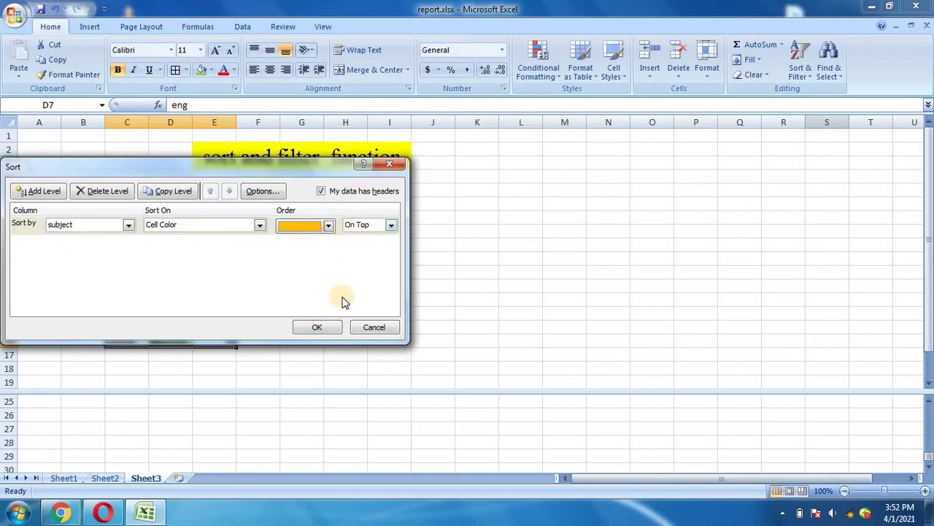
{"action": "left_click", "coordinate": [325, 334]}
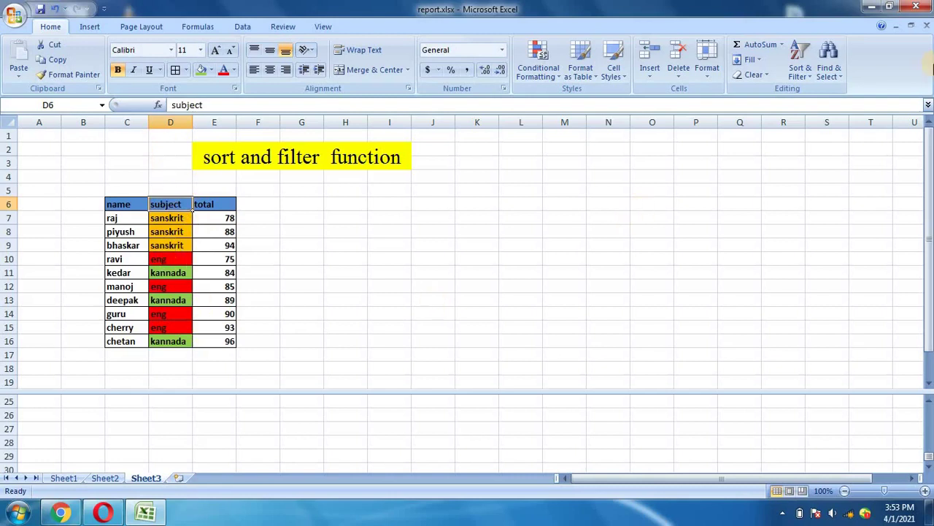
- Custom sort the table by the subject column's cell color again, with red on bottom
{"action": "left_click", "coordinate": [809, 76]}
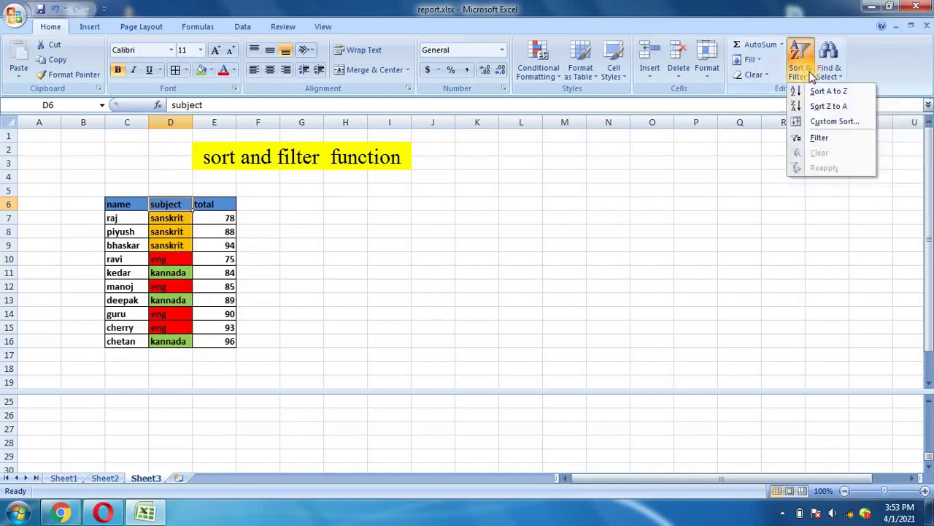
{"action": "left_click", "coordinate": [825, 122]}
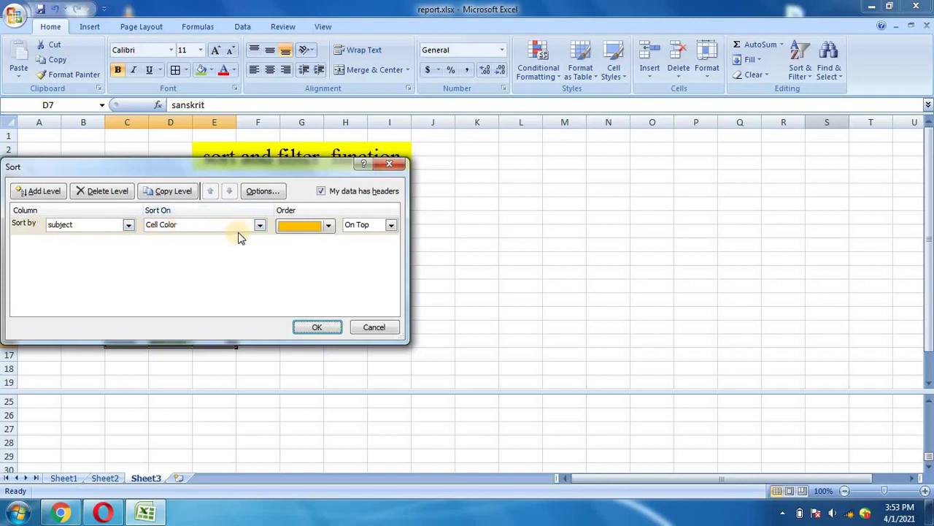
{"action": "left_click", "coordinate": [329, 225]}
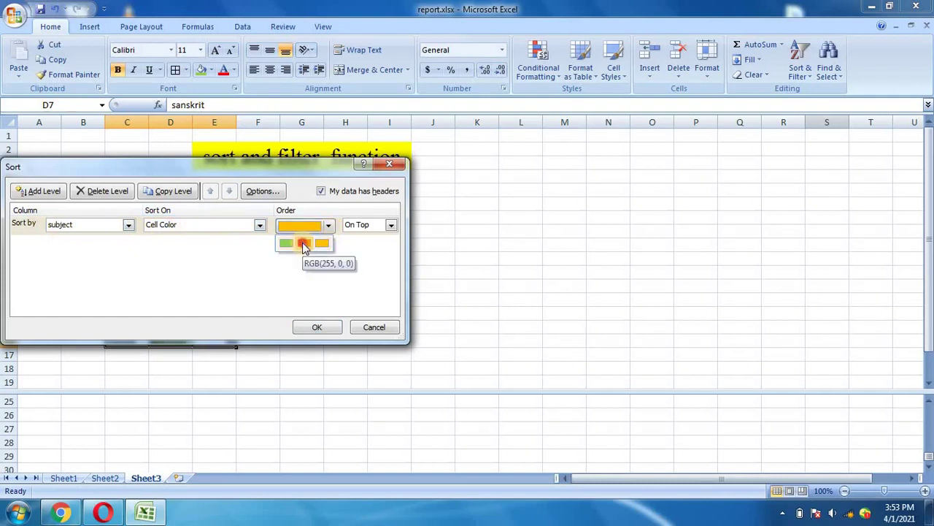
{"action": "left_click", "coordinate": [304, 244]}
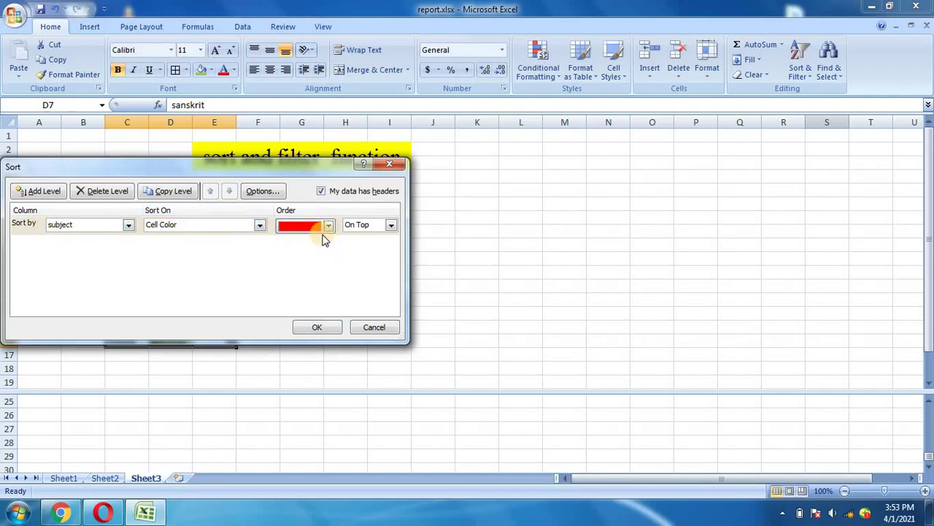
{"action": "left_click", "coordinate": [391, 226]}
{"action": "left_click", "coordinate": [381, 250]}
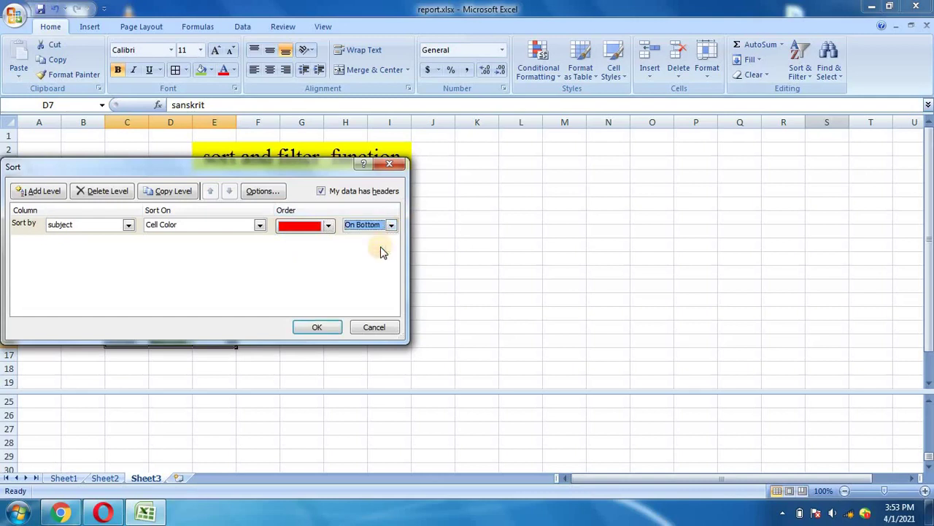
{"action": "left_click", "coordinate": [322, 328]}
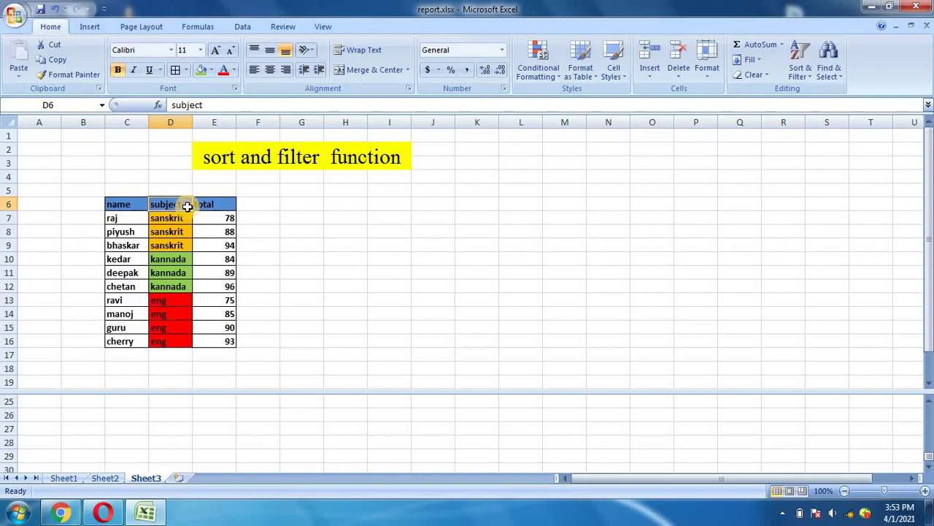
- Turn on filtering for the name, subject and total headers of the table
{"action": "left_click", "coordinate": [801, 72]}
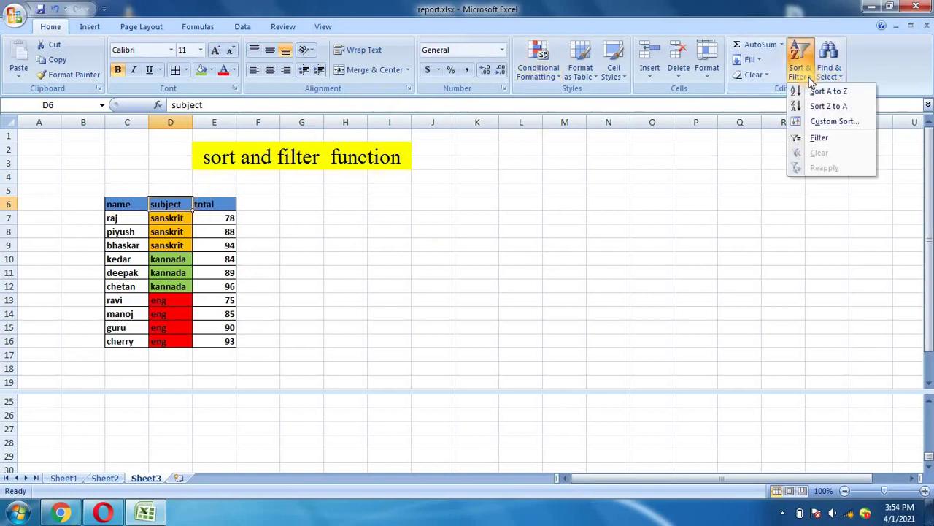
{"action": "left_click", "coordinate": [814, 142]}
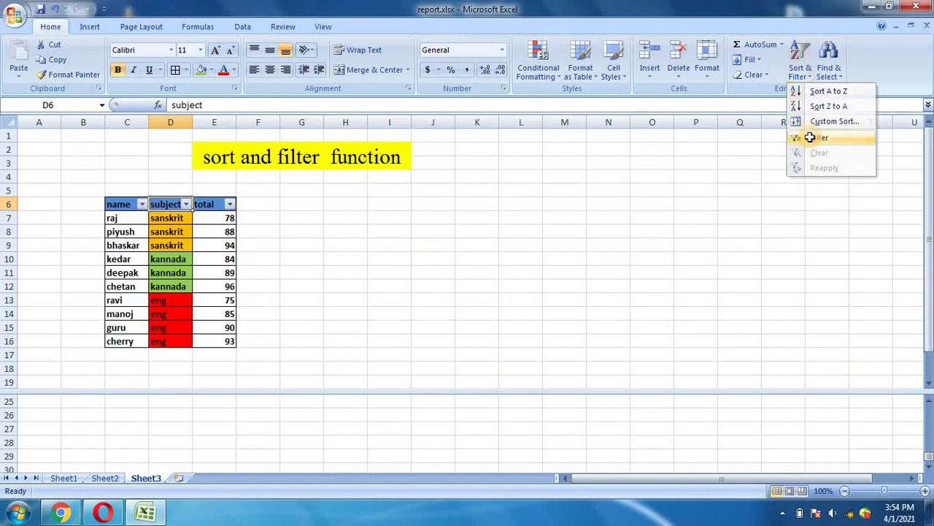
{"action": "left_click", "coordinate": [809, 82]}
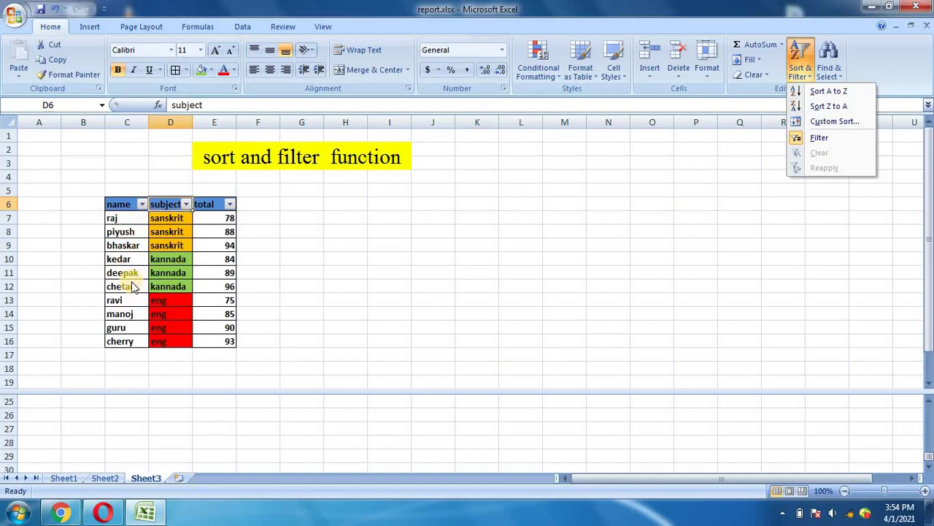
{"action": "left_click", "coordinate": [136, 234]}
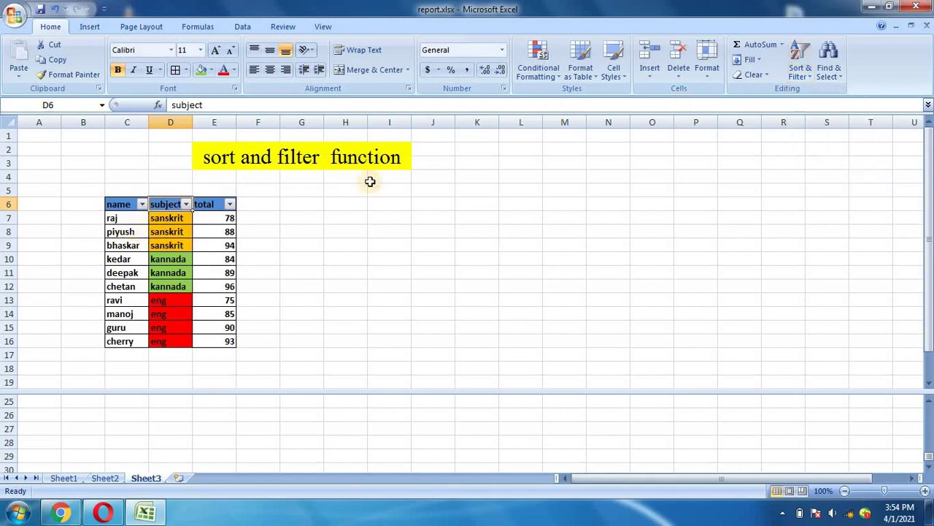
- Filter the name column to show only the person listed in C8
{"action": "left_click", "coordinate": [142, 204]}
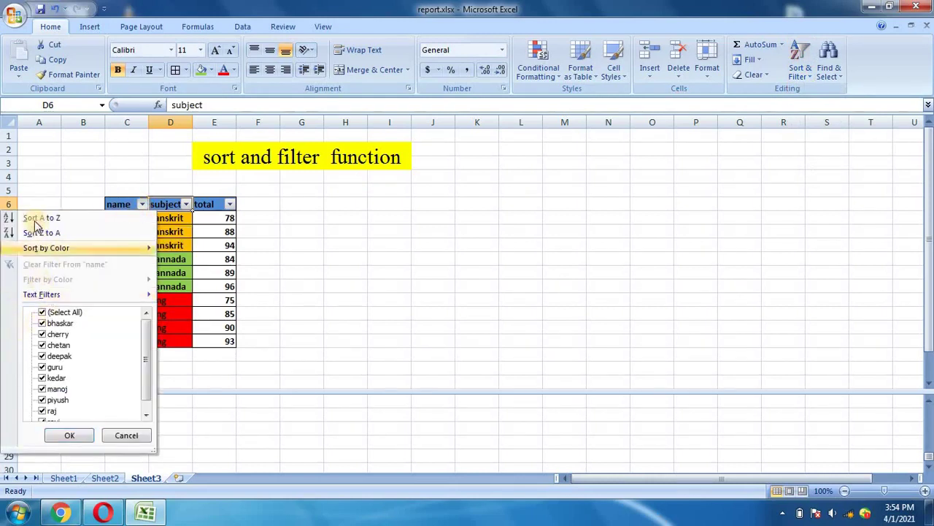
{"action": "left_click", "coordinate": [42, 312]}
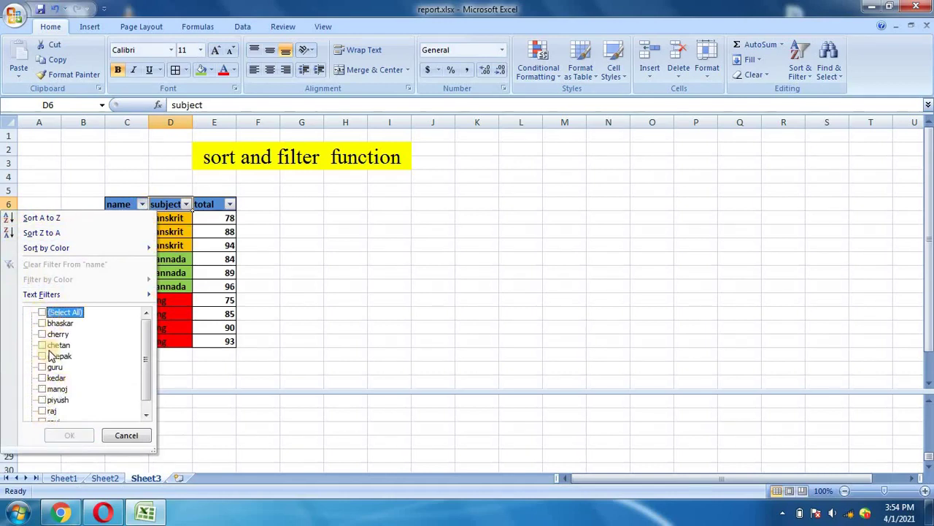
{"action": "left_click", "coordinate": [42, 400]}
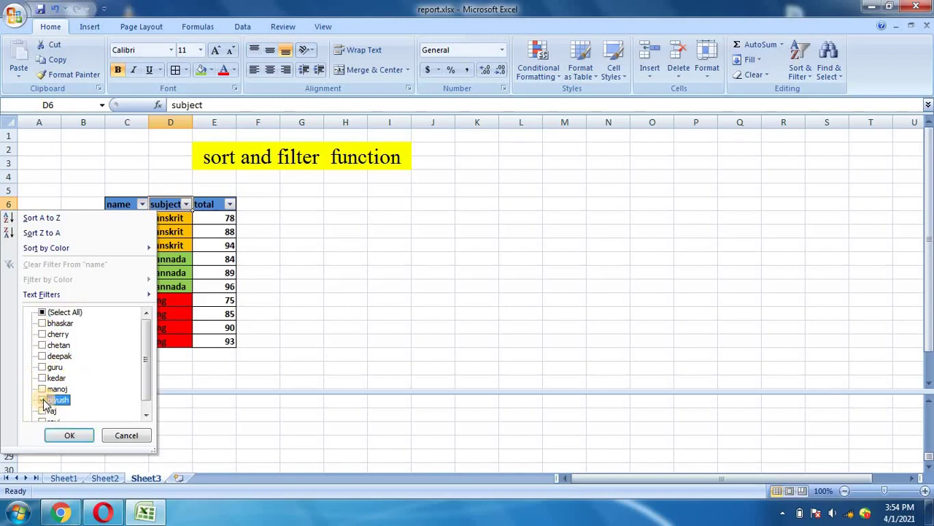
{"action": "left_click", "coordinate": [63, 436]}
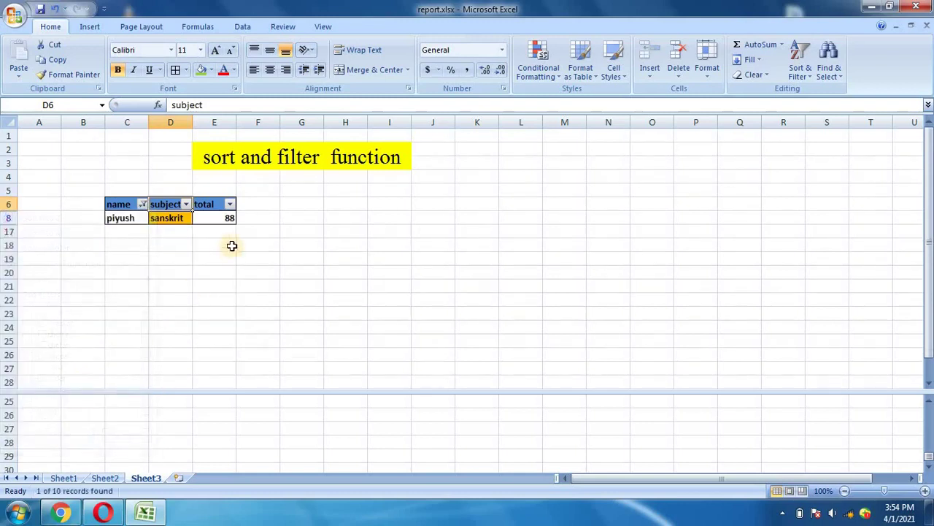